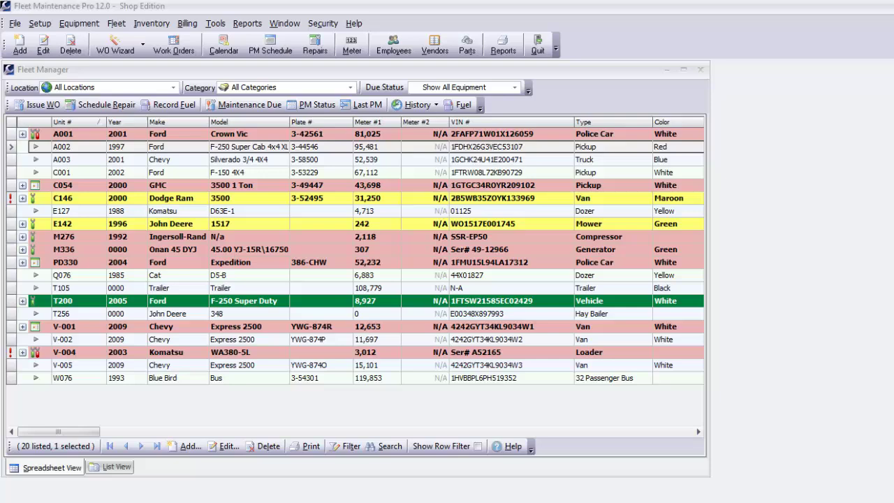
- Create an empty PM schedule named 'Vans' with Mileage as its primary meter
click(272, 48)
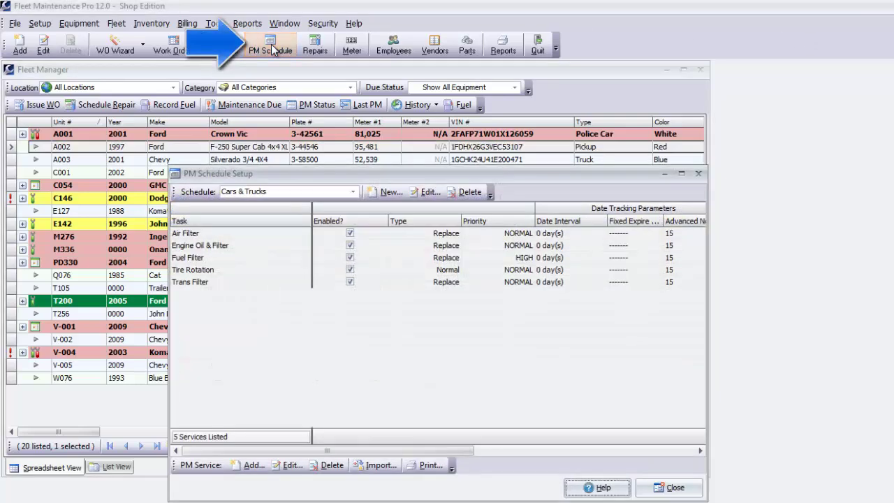
click(379, 193)
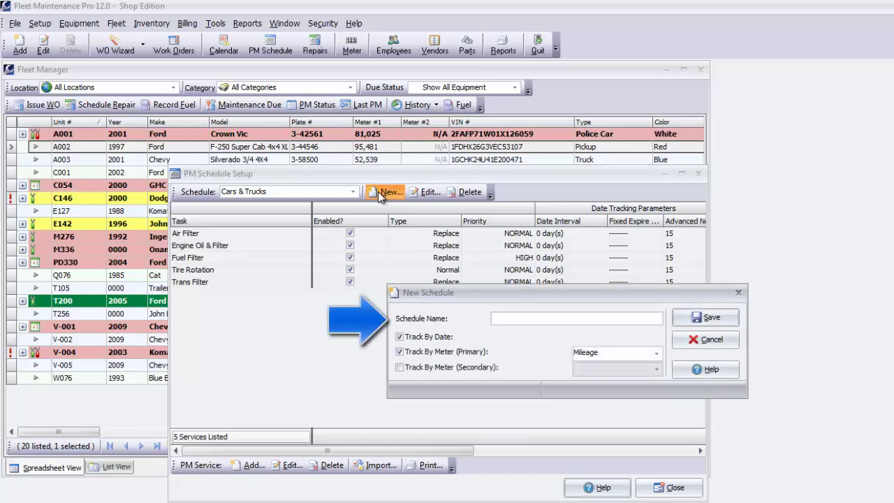
text(Vans)
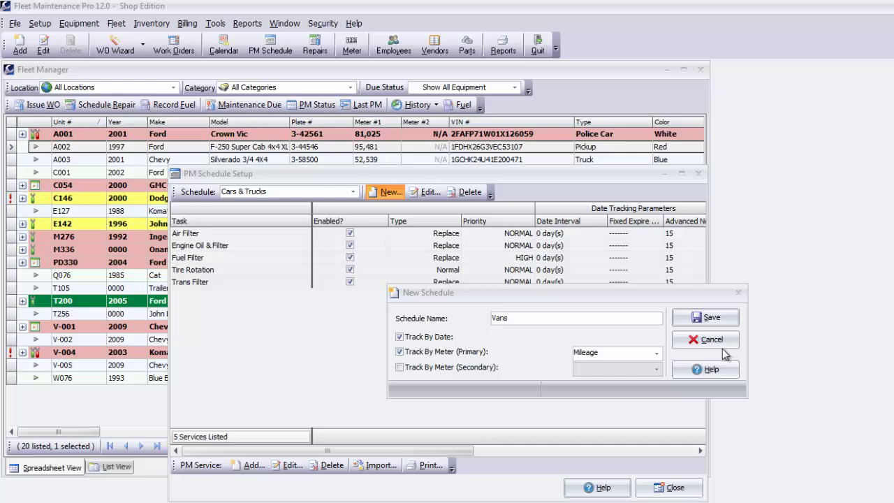
click(657, 354)
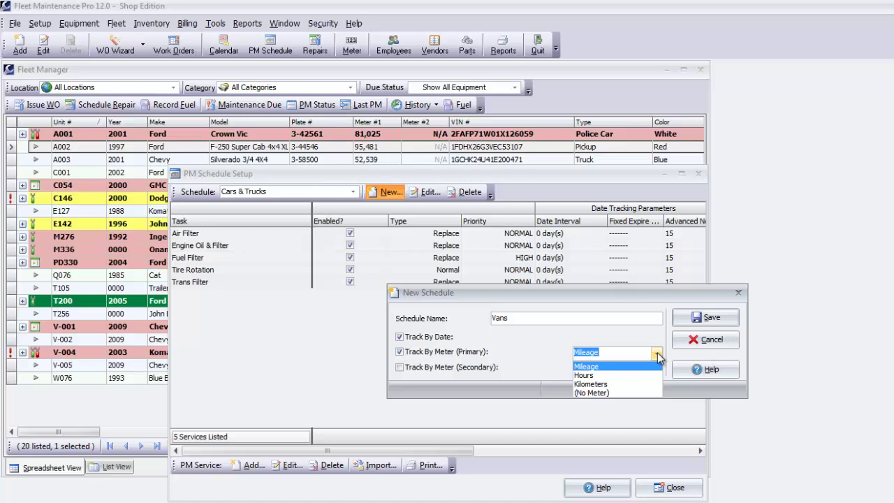
click(657, 356)
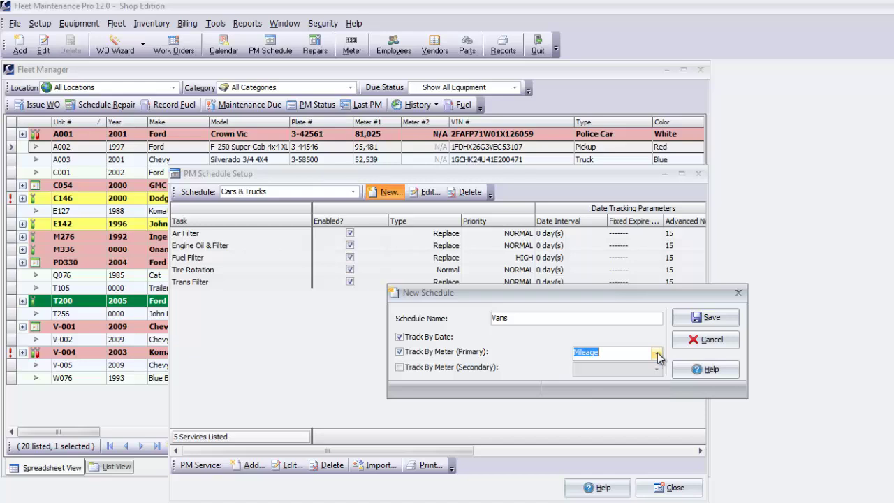
click(687, 320)
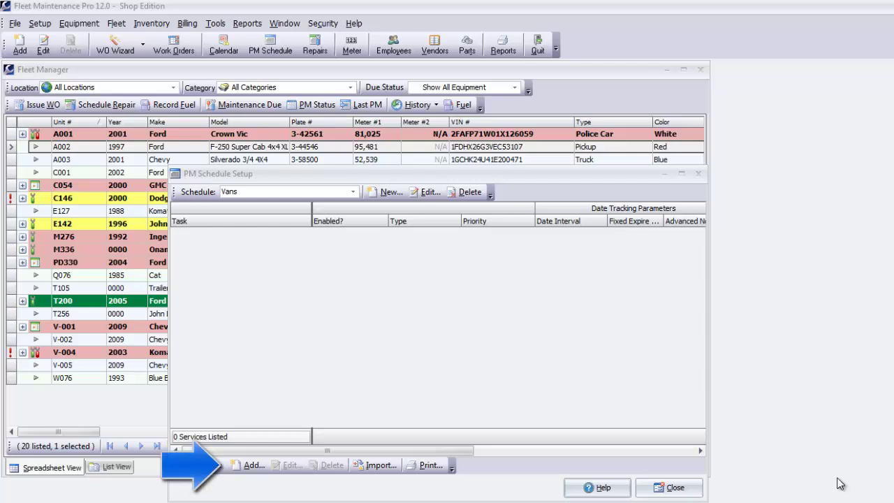
- Add an 'Oil Change' service to Vans recurring every 90 days and every 3000 miles
click(250, 465)
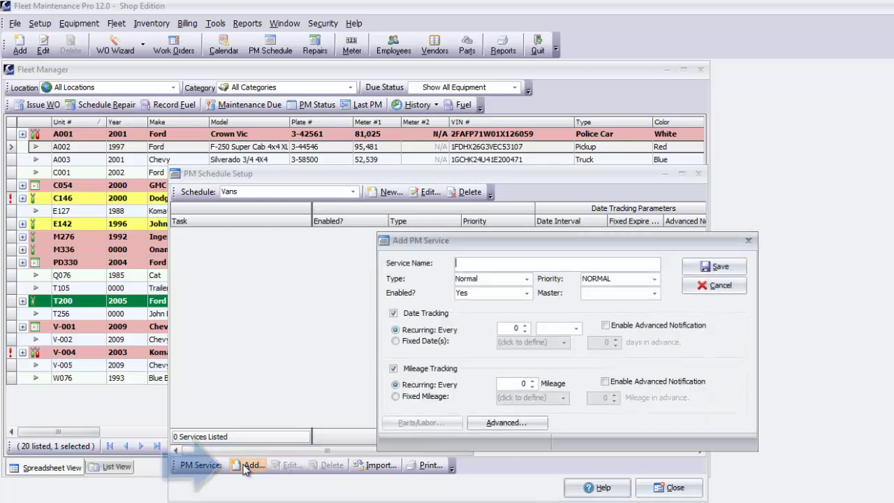
text(Oil Change)
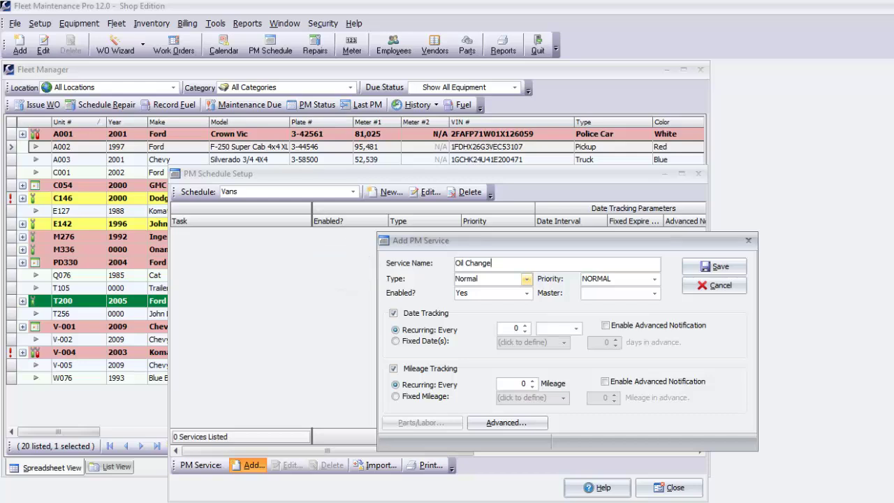
click(516, 327)
text(5)
drag(499, 327, 488, 329)
text(0)
click(516, 383)
drag(497, 381, 487, 375)
text(000)
click(604, 381)
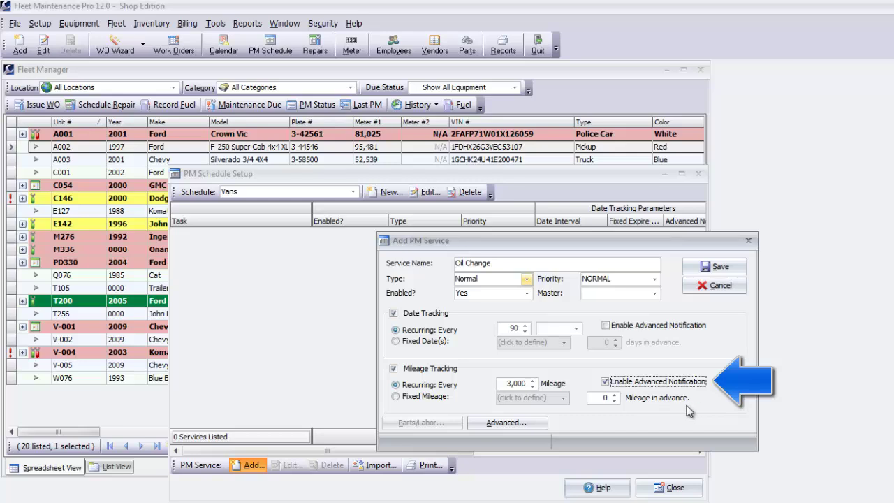
click(607, 382)
click(717, 266)
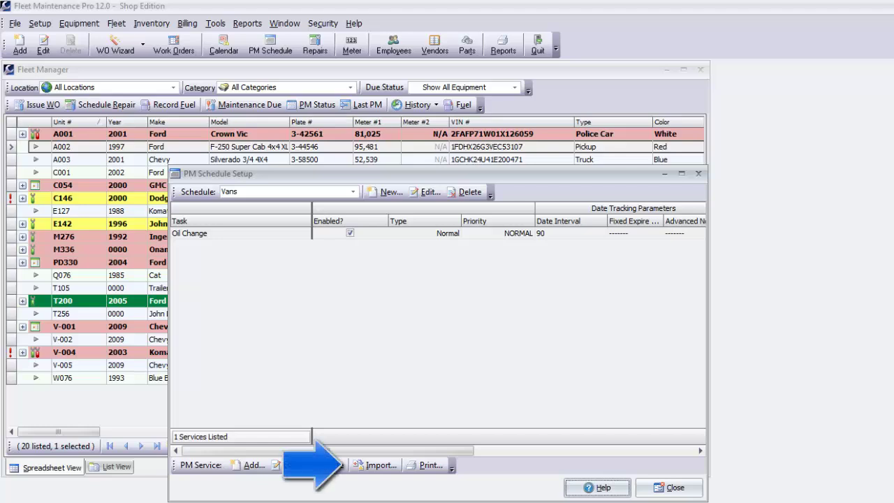
- Import Air Filter, Tire Rotation and Trans Filter from the Cars & Trucks schedule into Vans
click(366, 466)
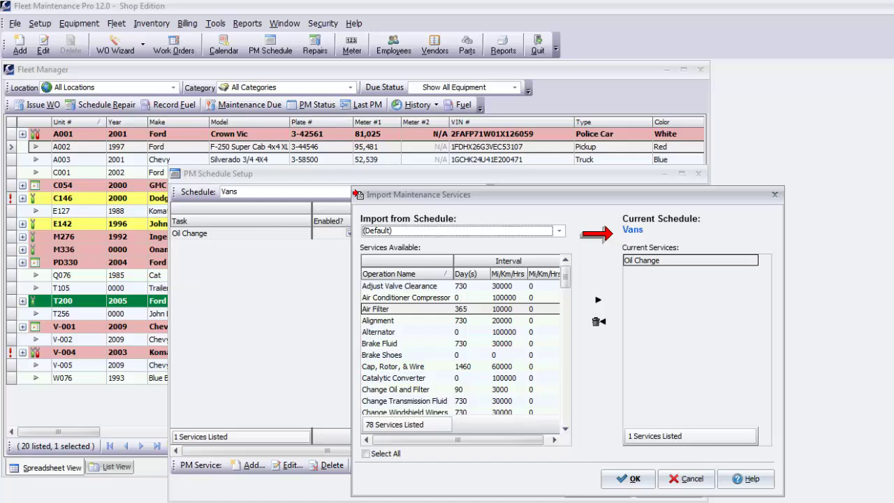
click(559, 231)
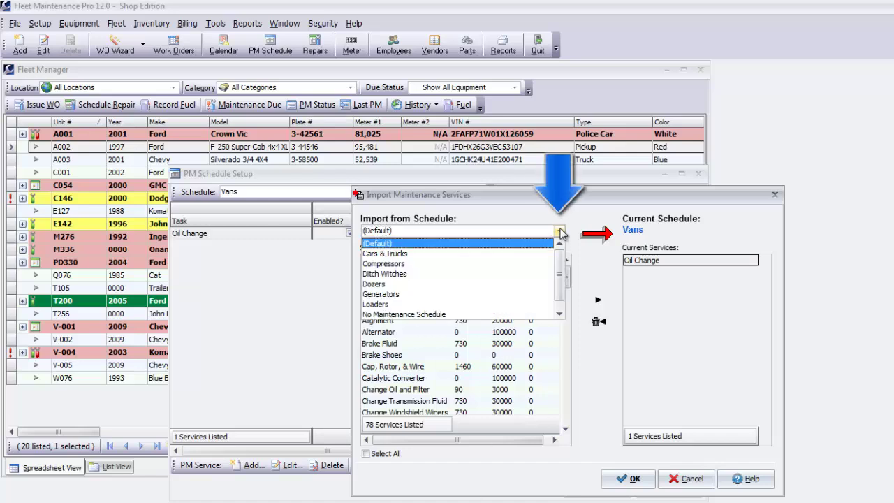
click(379, 254)
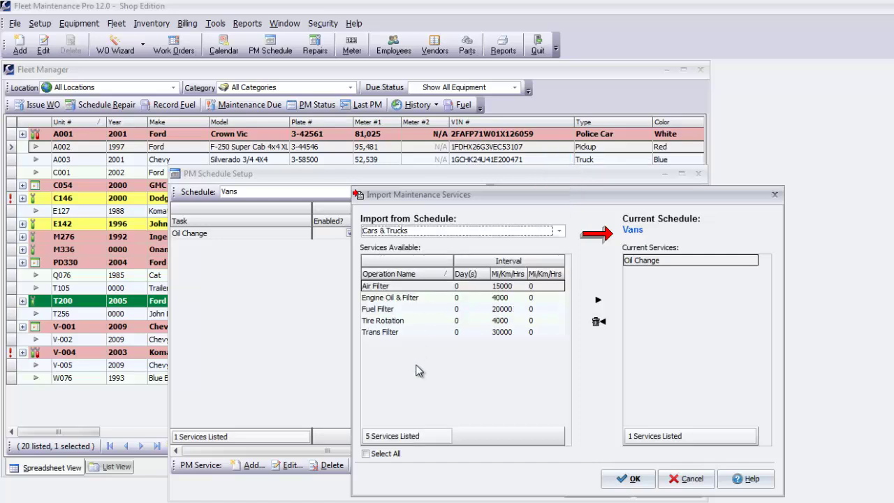
ctrl+click(380, 334)
ctrl+click(382, 321)
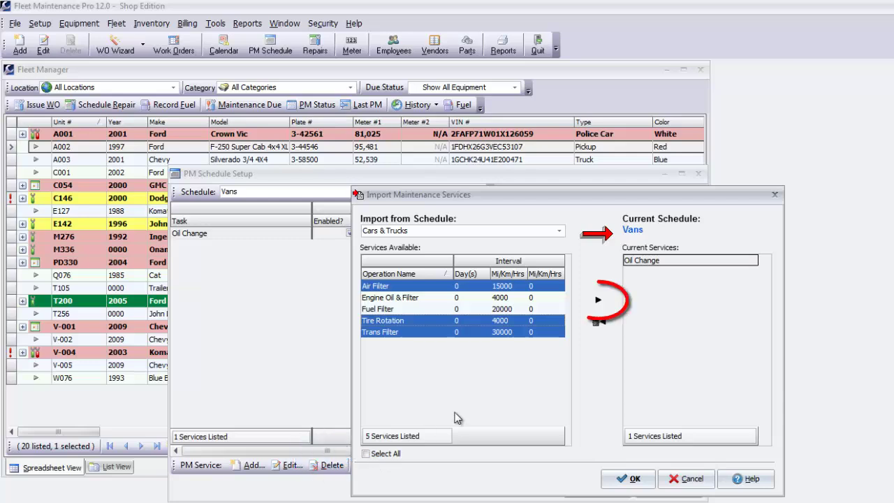
click(597, 301)
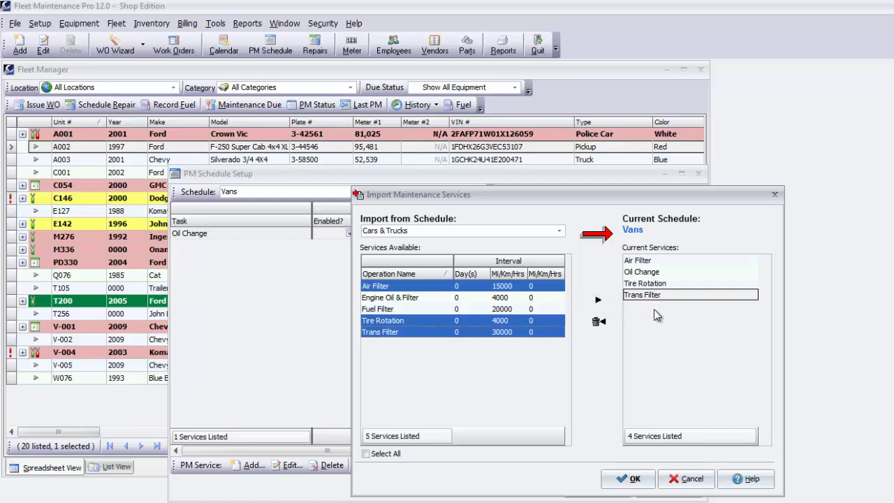
click(638, 478)
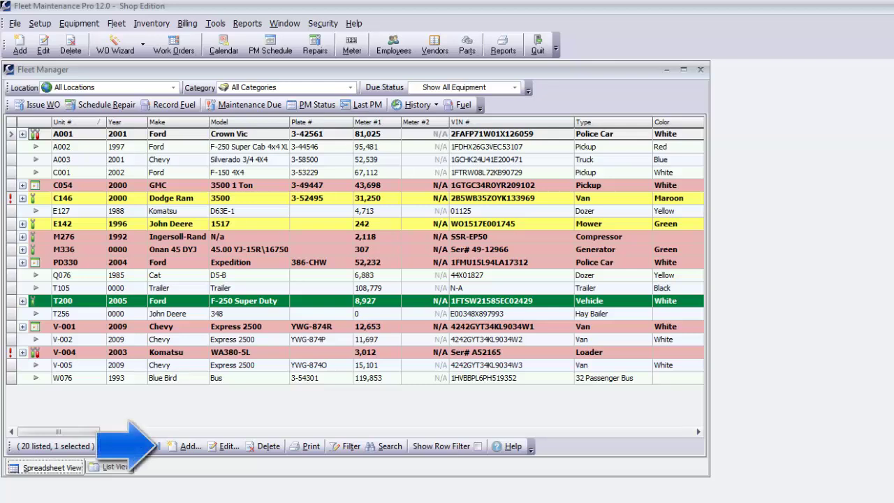
- Add a new equipment record with Vans as its maintenance schedule
click(179, 446)
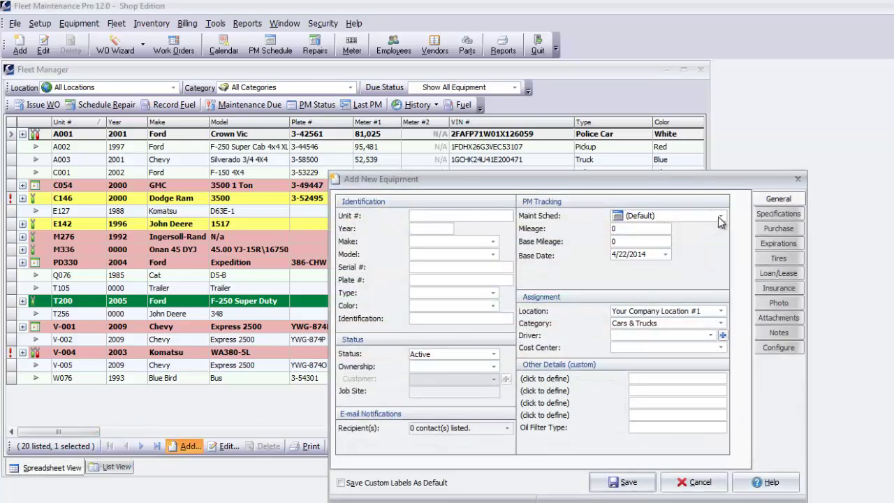
click(720, 217)
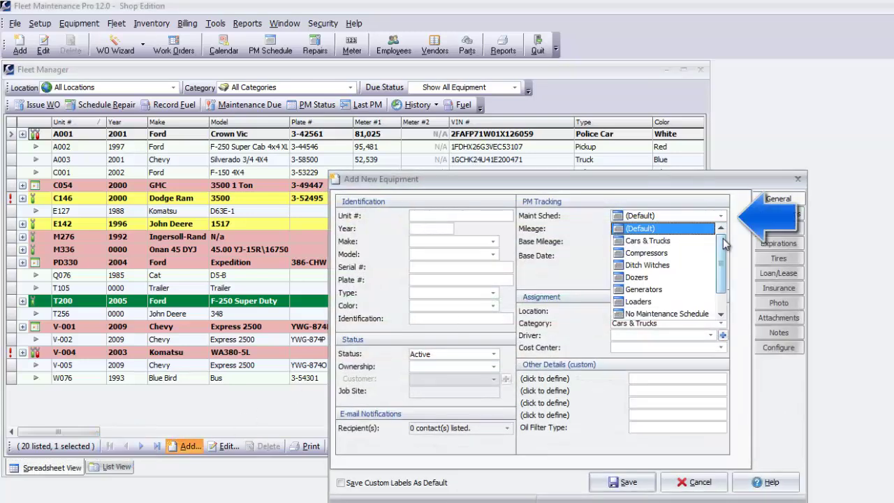
scroll(720, 252, down, 2)
click(650, 315)
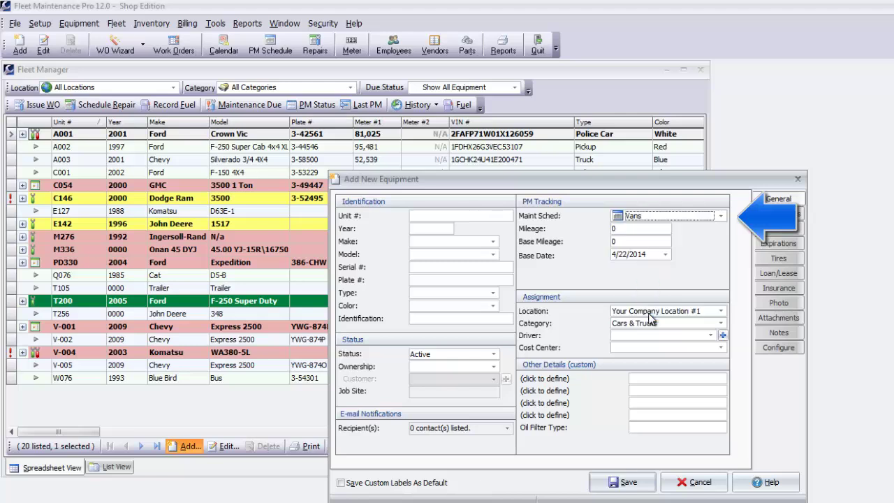